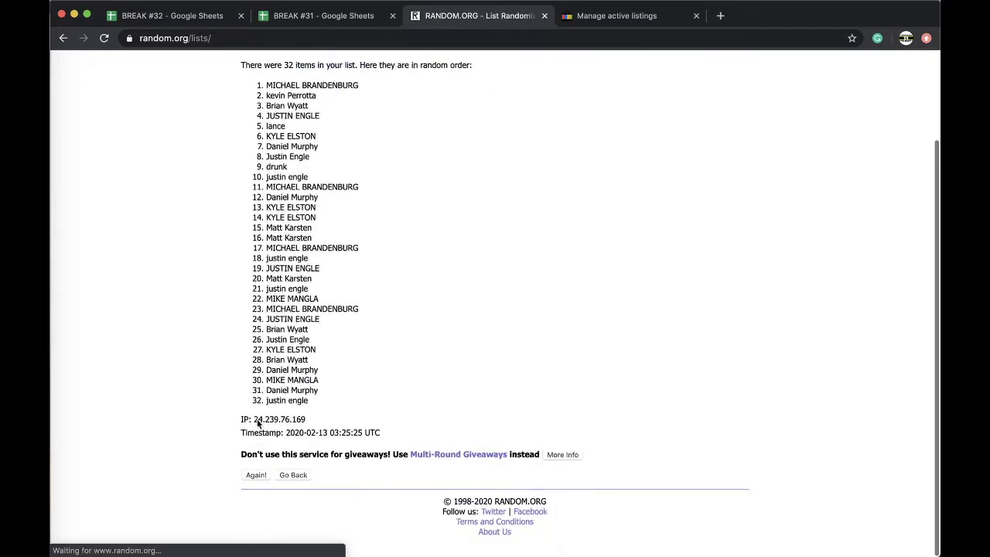
- Re-randomize the 32-item name list until it has been randomized five times
left_click(256, 538)
left_click(250, 473)
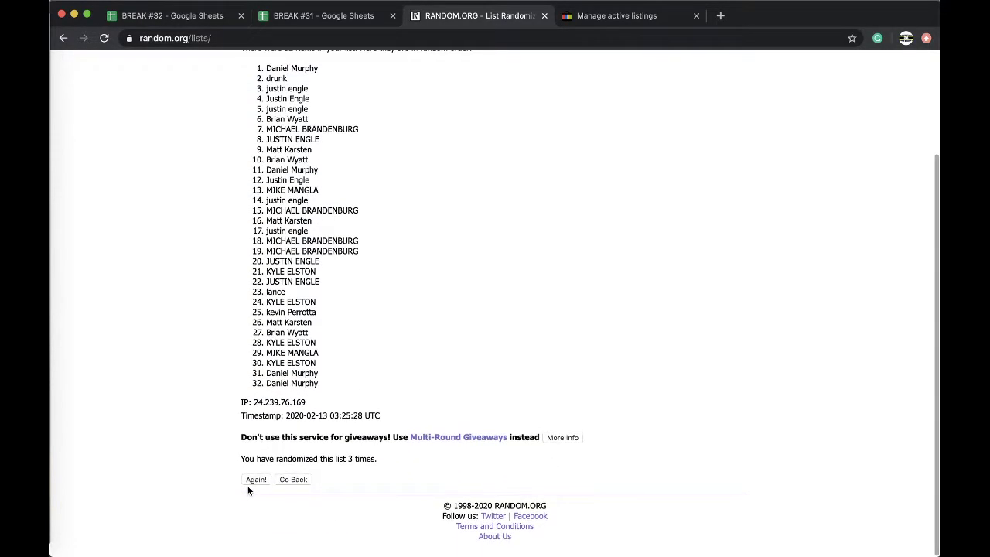
left_click(257, 474)
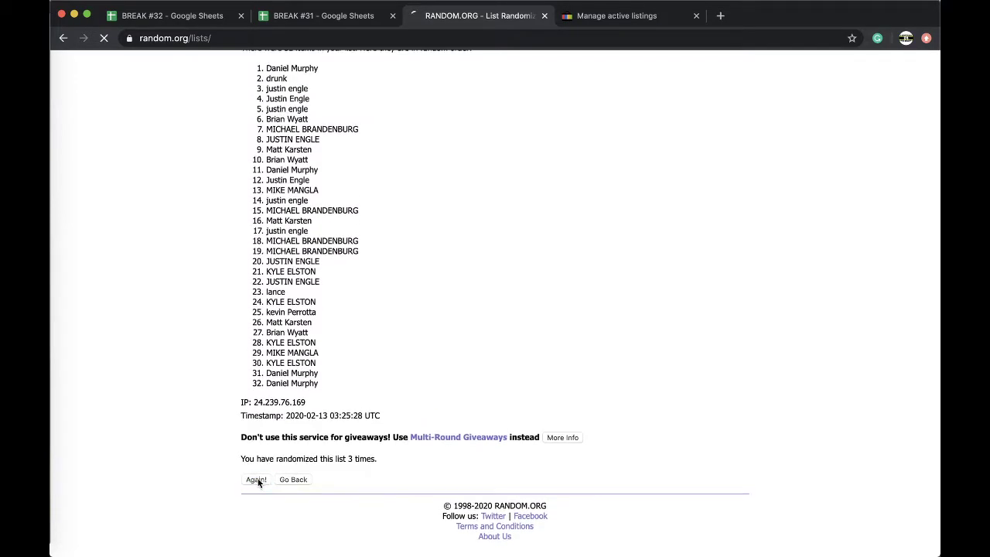
left_click(258, 479)
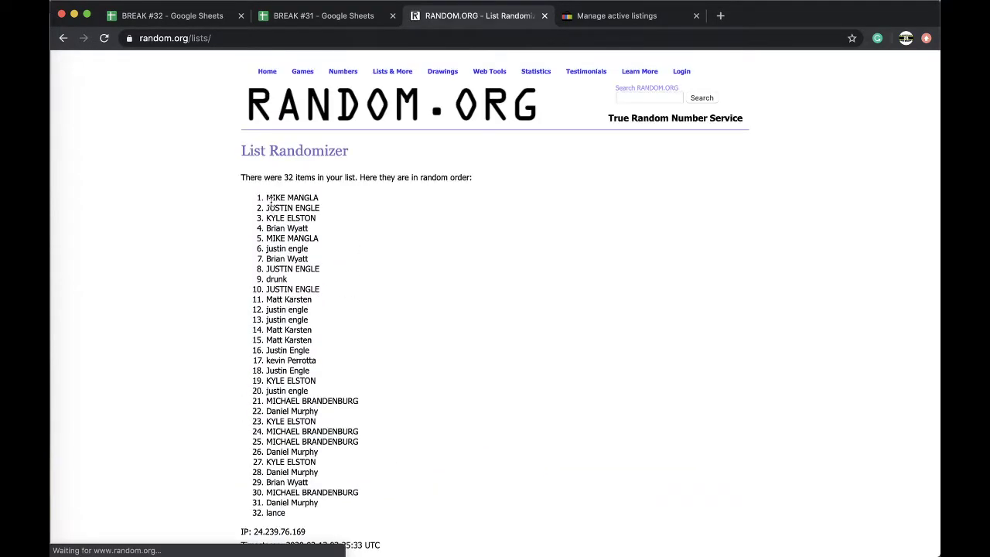
- Copy all 32 randomized names and paste them into column B of the BREAK #32 spreadsheet, starting at B1
left_click_drag(266, 196, 355, 382)
key("ctrl+c")
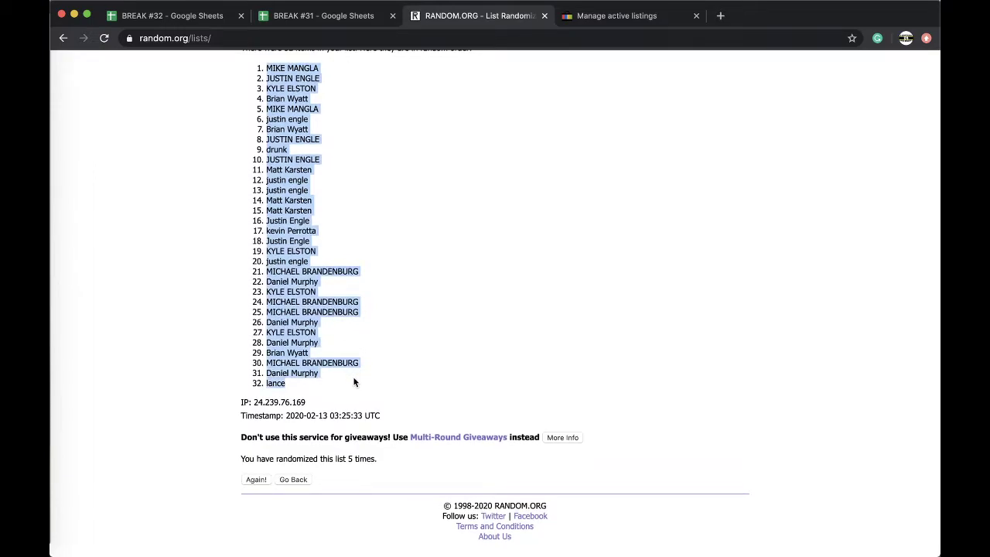
left_click(309, 16)
left_click(193, 15)
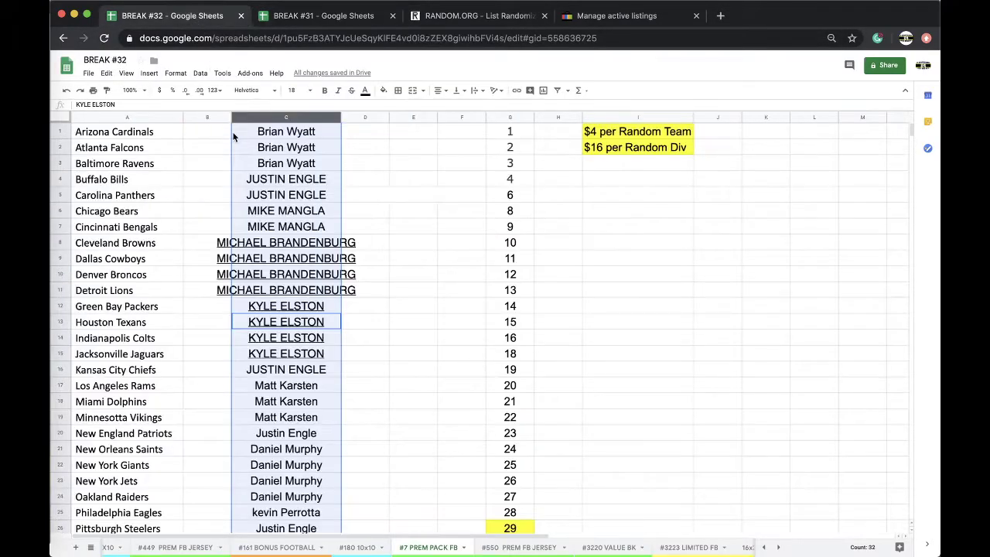
left_click(201, 133)
key("ctrl+v")
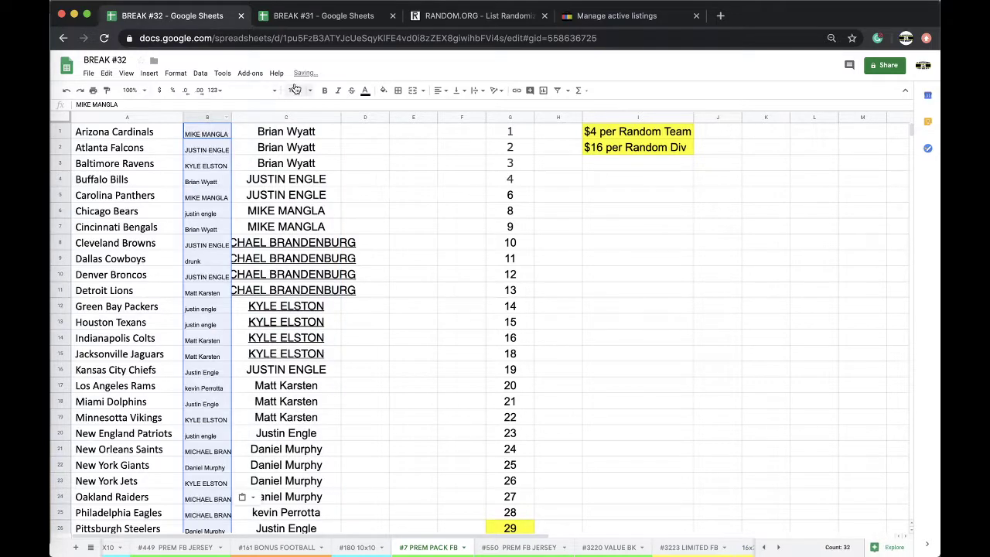
- Set the pasted names in column B to font size 18 and fit the column width to its contents
left_click(295, 90)
left_click(293, 222)
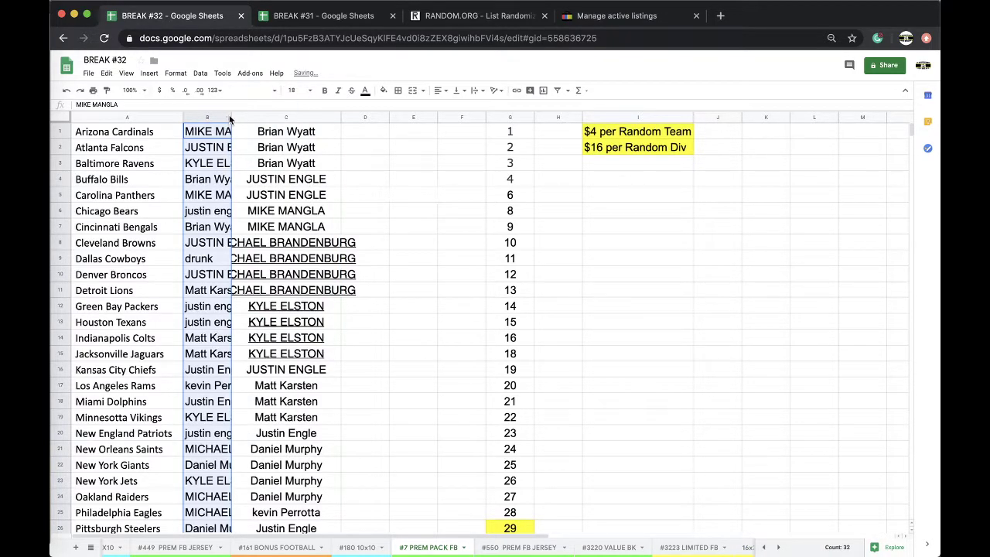
double_click(231, 118)
- Sort the sheet by column B from A to Z so each participant's teams are grouped
left_click(200, 73)
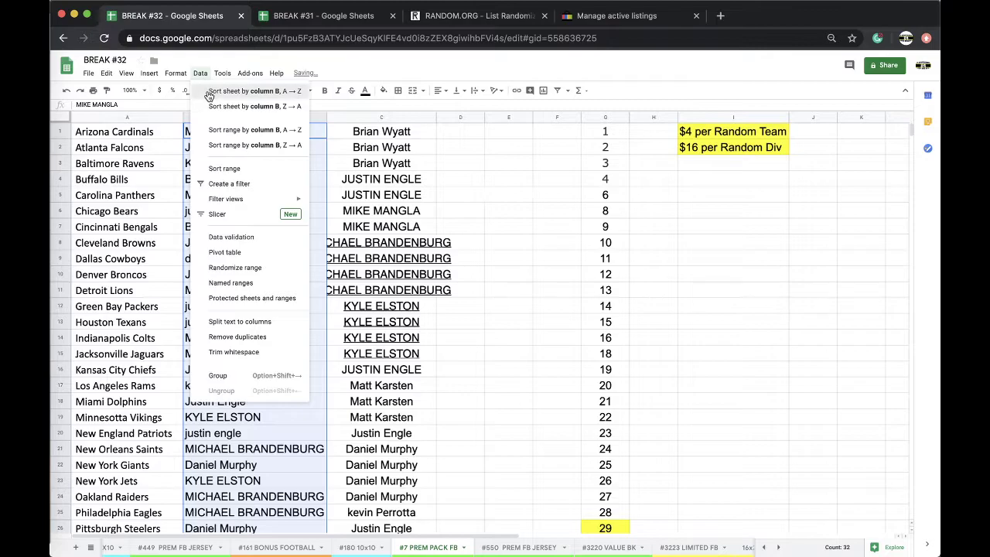
left_click(208, 93)
left_click(230, 133)
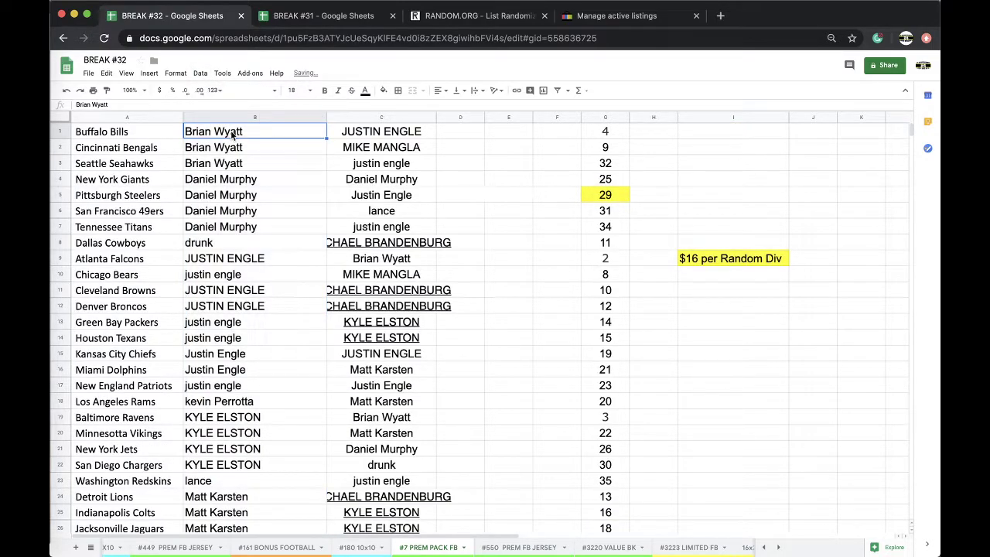
- Review which teams in column A each participant in column B was assigned, through row 32, dismissing the notification
left_click(222, 224)
scroll(239, 182, "down", 1)
left_click(225, 226)
scroll(252, 204, "down", 2)
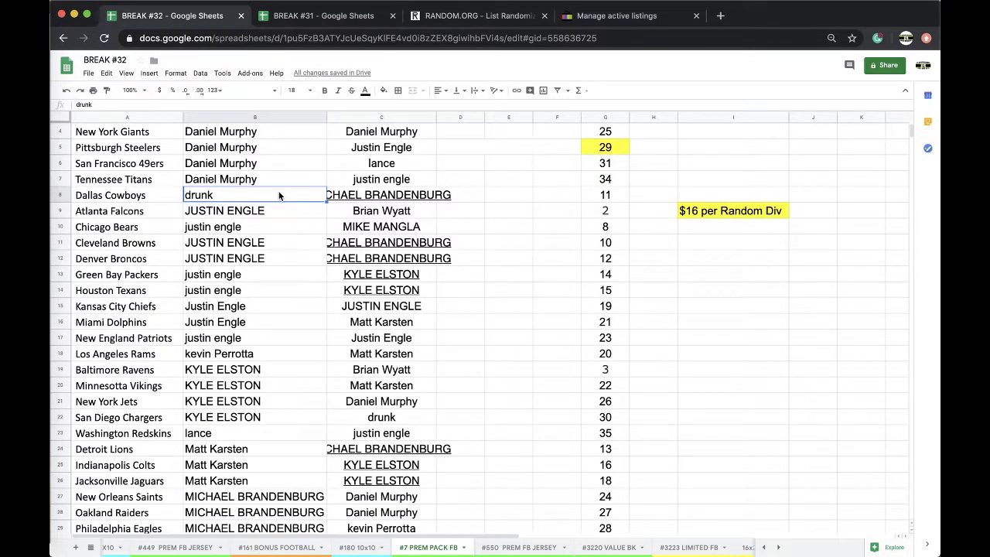
scroll(279, 196, "down", 2)
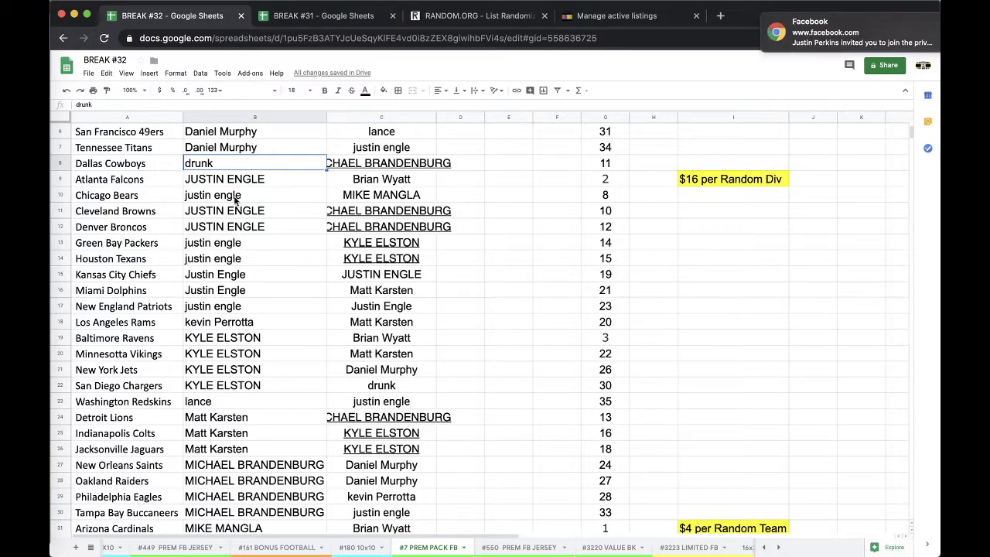
left_click(902, 26)
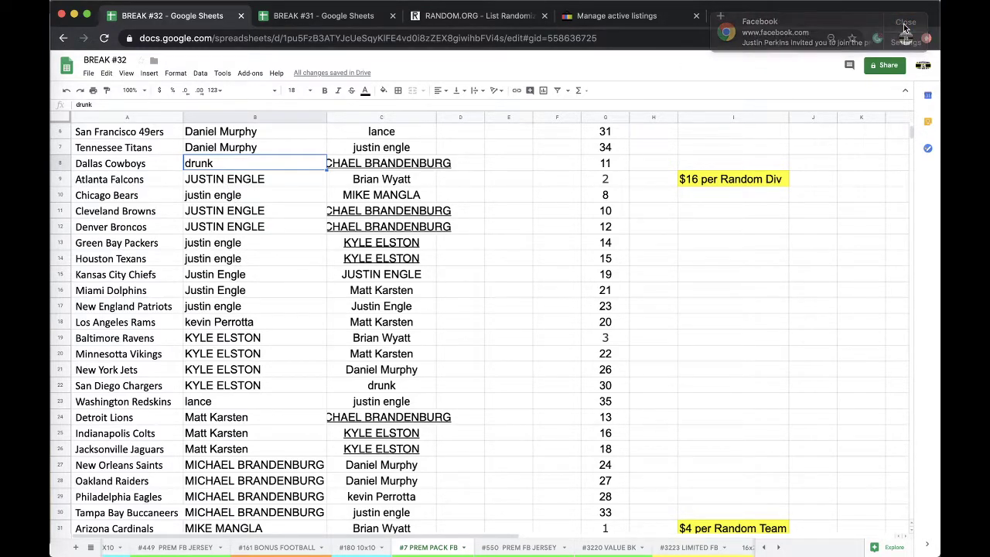
left_click(248, 211)
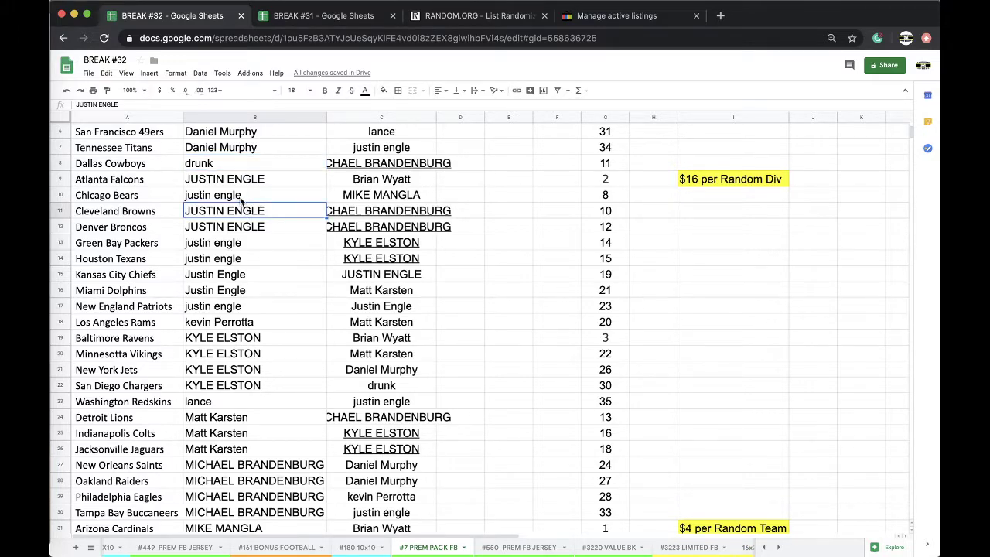
left_click_drag(222, 179, 219, 307)
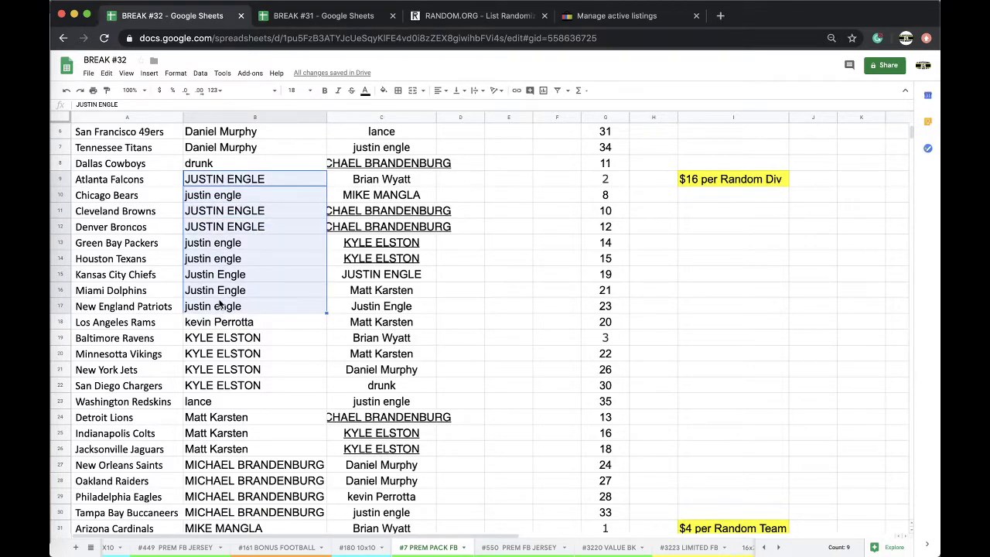
left_click(219, 306)
left_click(227, 324)
scroll(229, 321, "down", 1)
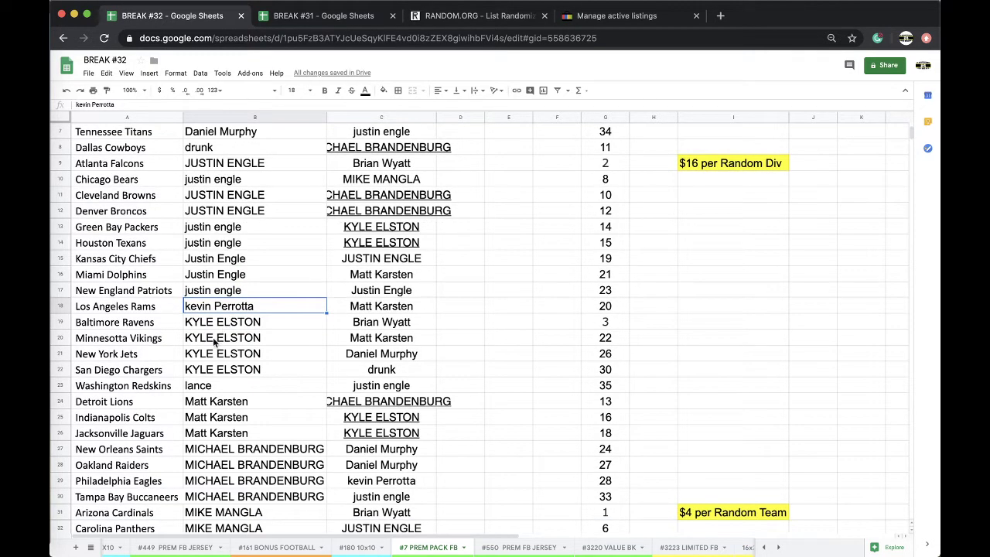
scroll(225, 324, "down", 4)
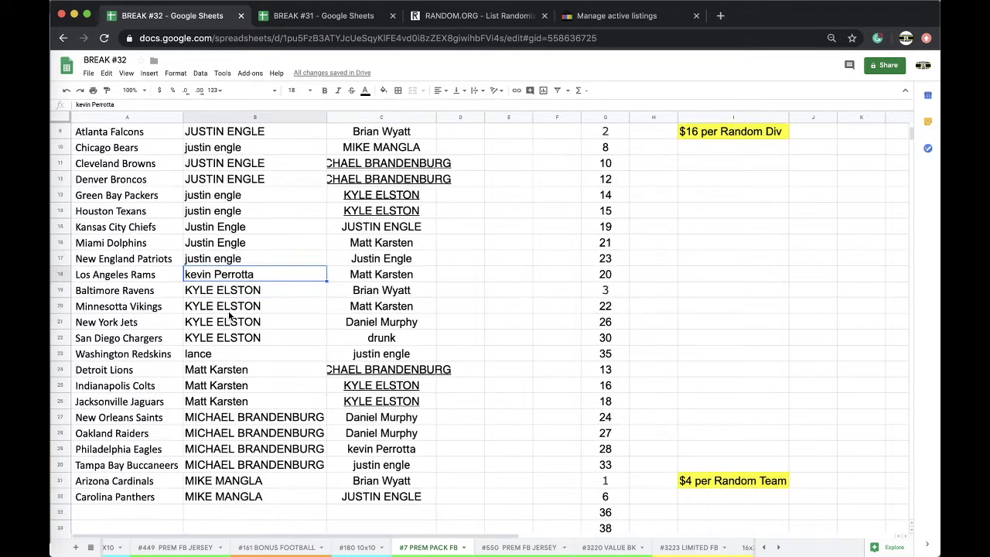
scroll(230, 356, "down", 2)
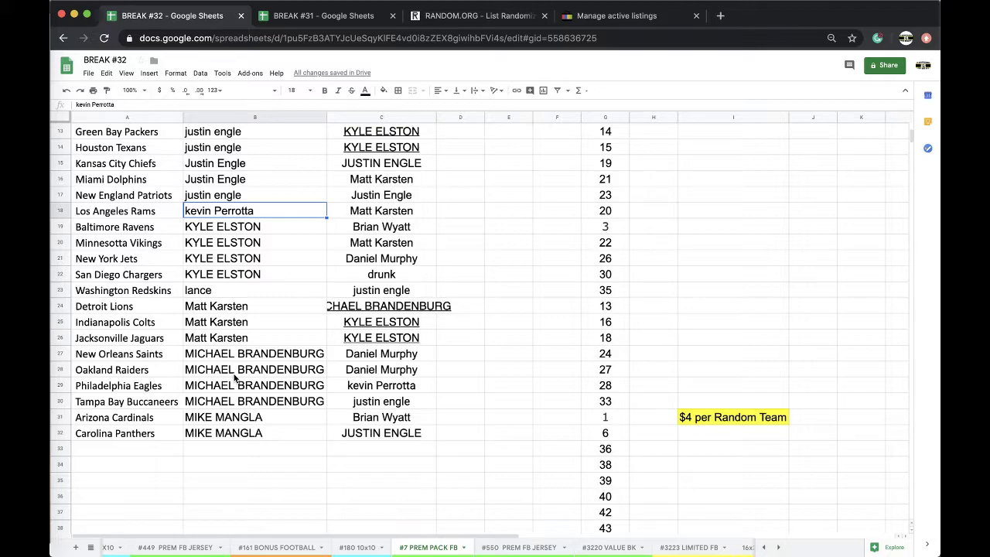
scroll(241, 400, "up", 2)
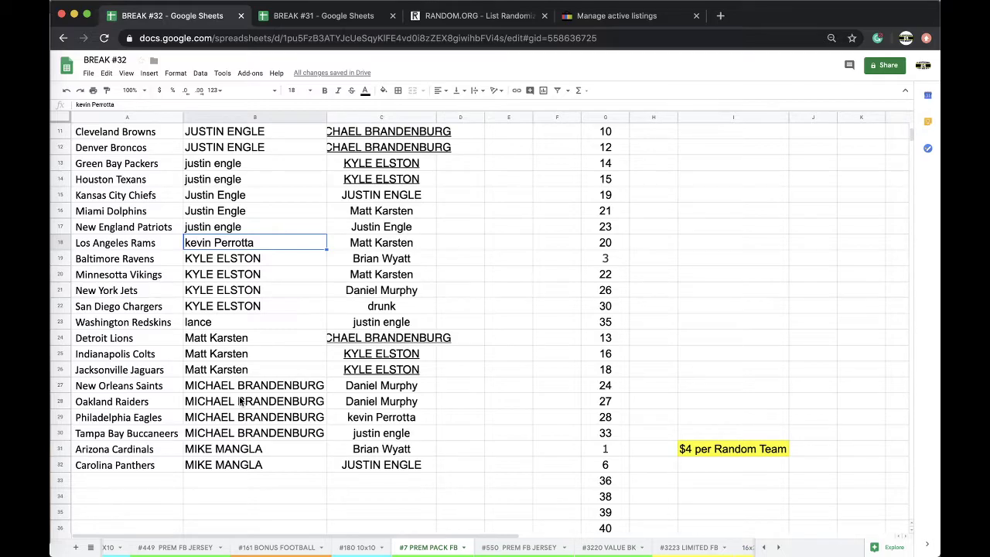
scroll(241, 401, "up", 5)
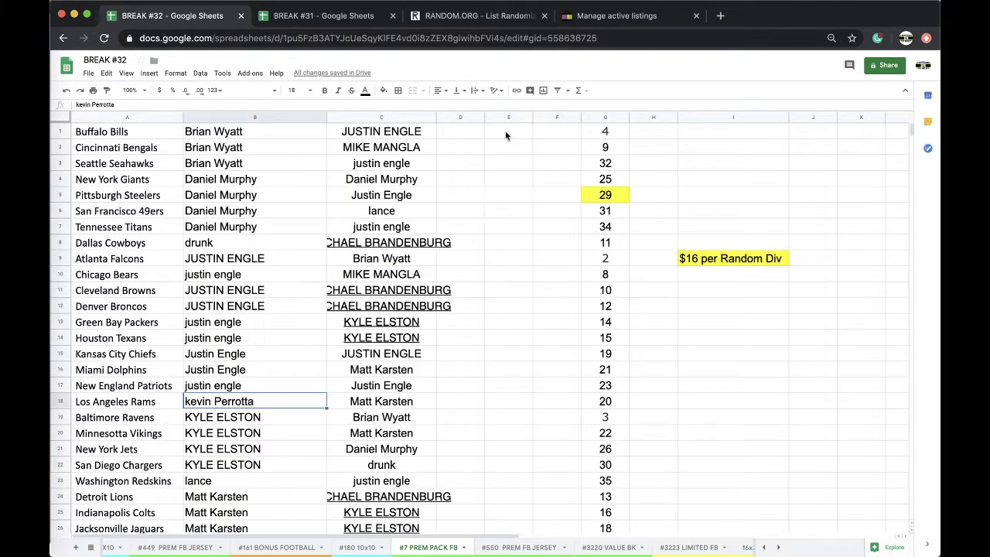
- Sort the sheet by the team names in column A from A to Z and widen column C to fit its names
left_click(129, 117)
left_click(199, 73)
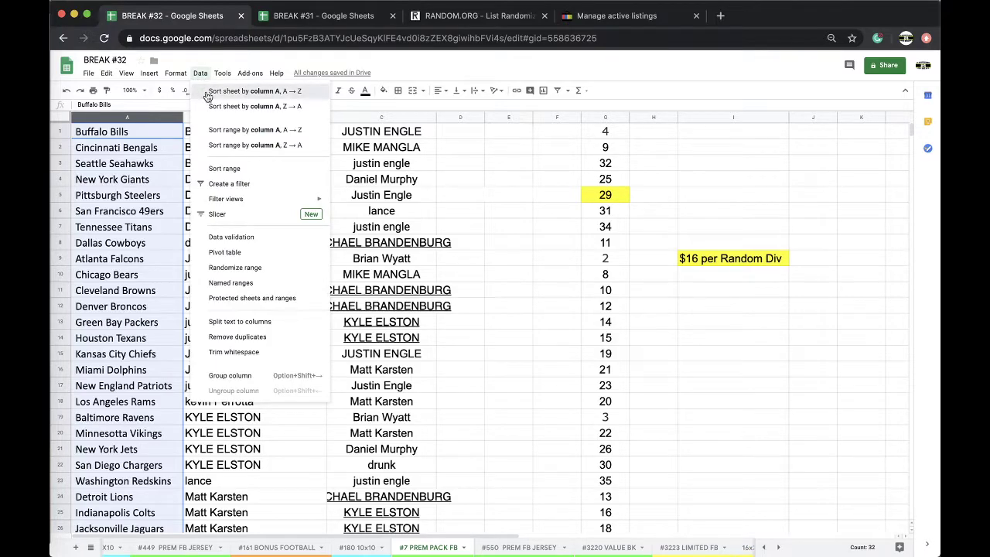
left_click(232, 92)
scroll(541, 257, "down", 1)
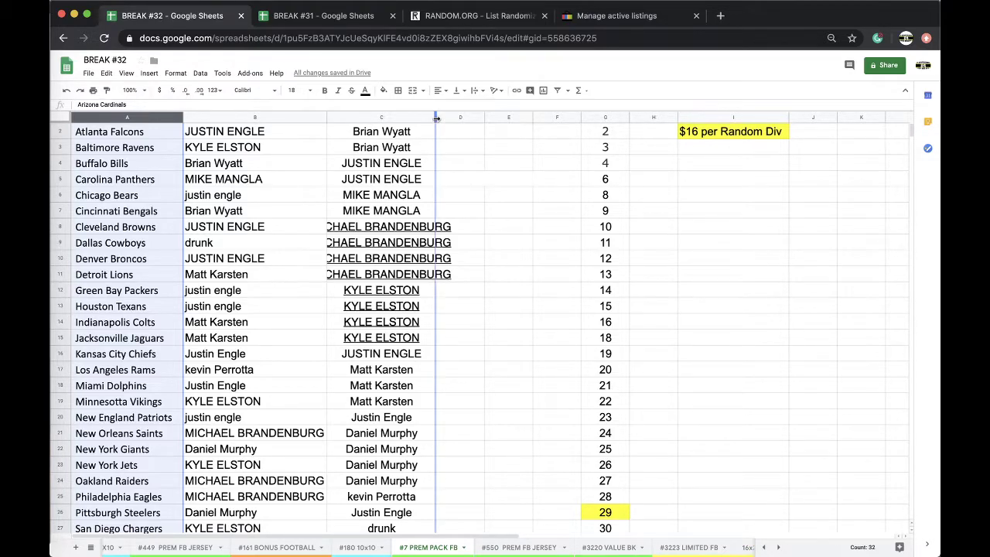
left_click_drag(435, 118, 470, 118)
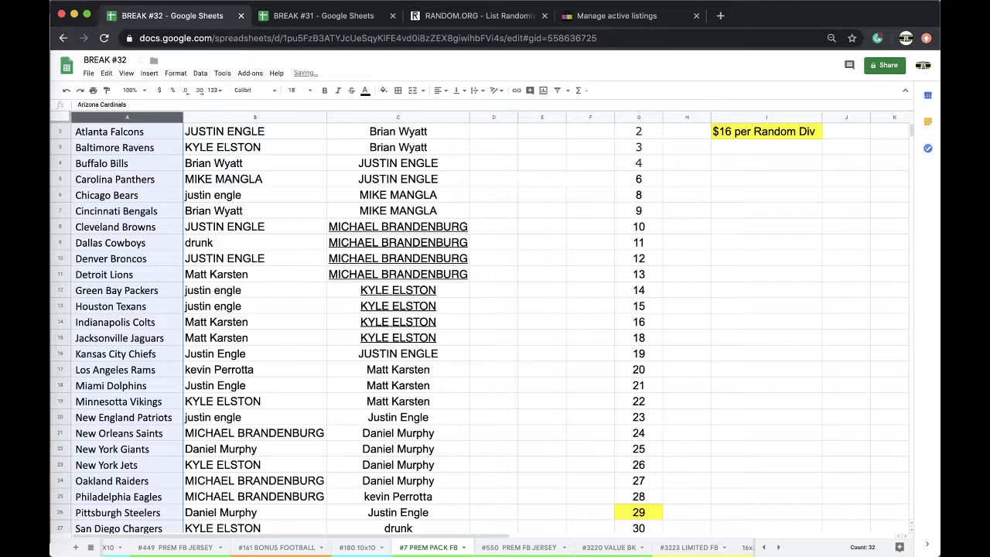
key("super+Tab")
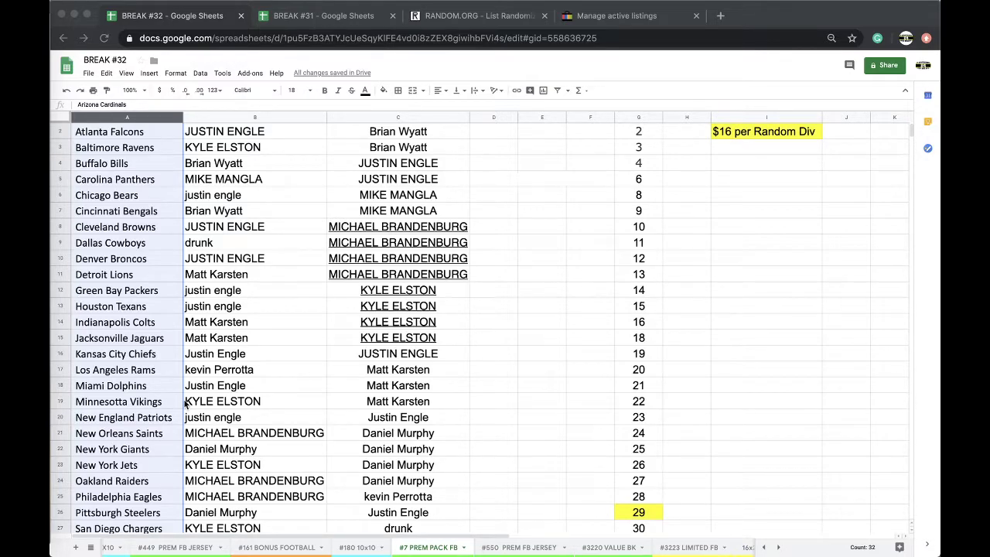
scroll(109, 359, "down", 3)
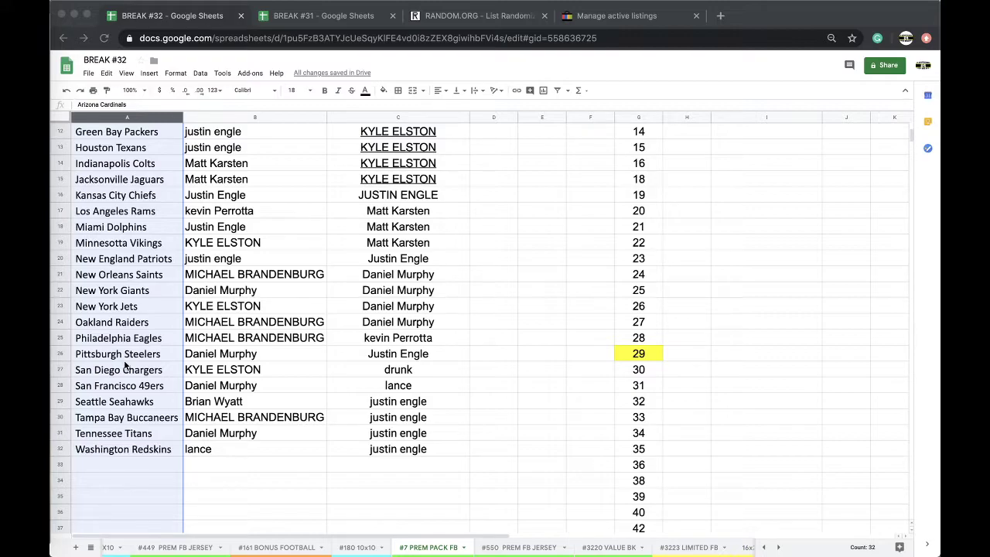
scroll(126, 365, "up", 3)
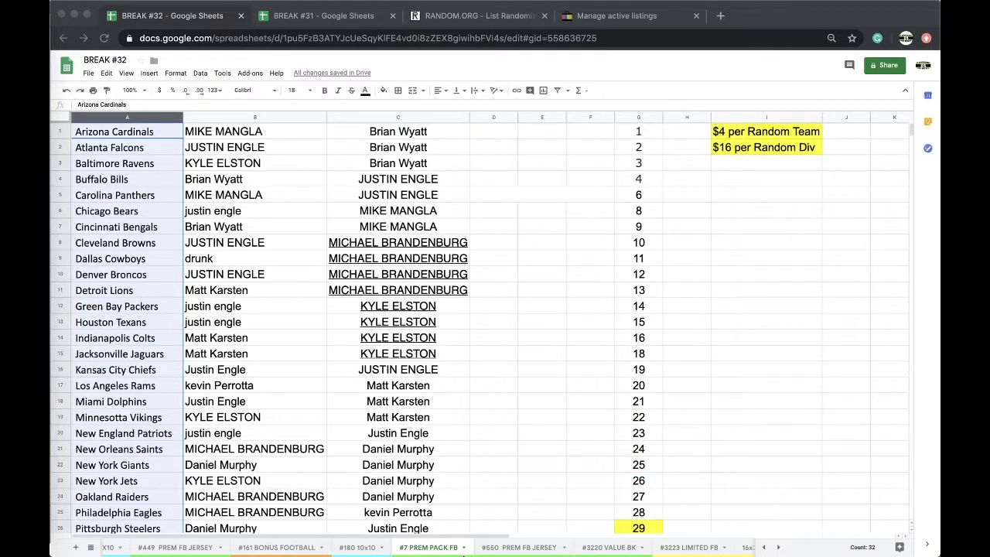
- Duplicate the #7 PREM PACK FB sheet
left_click(510, 548)
left_click(592, 548)
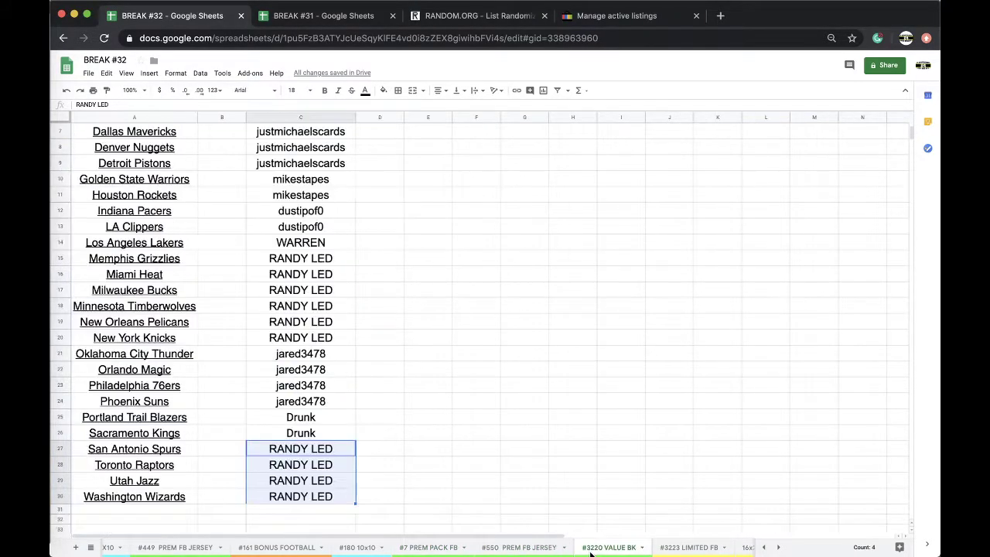
left_click(460, 549)
left_click(463, 548)
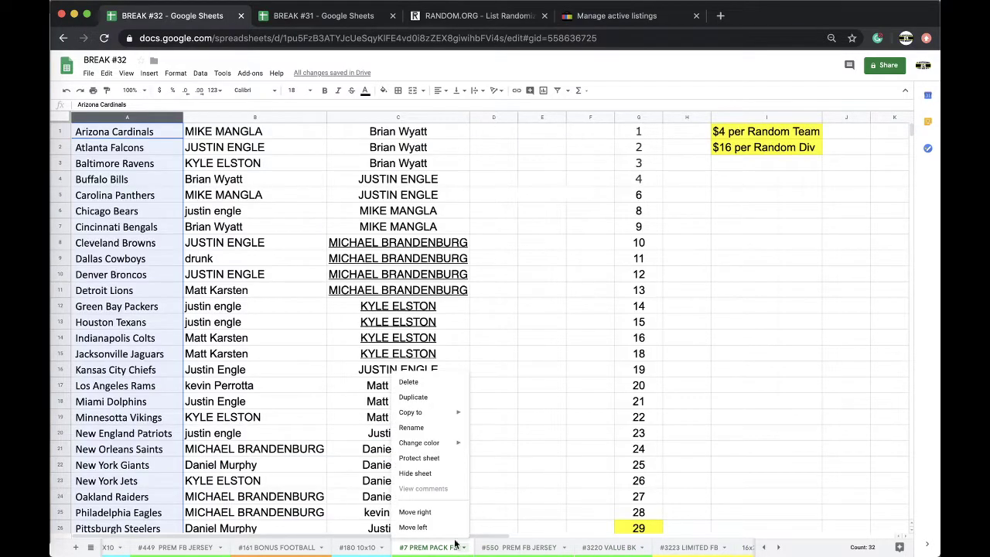
left_click(429, 397)
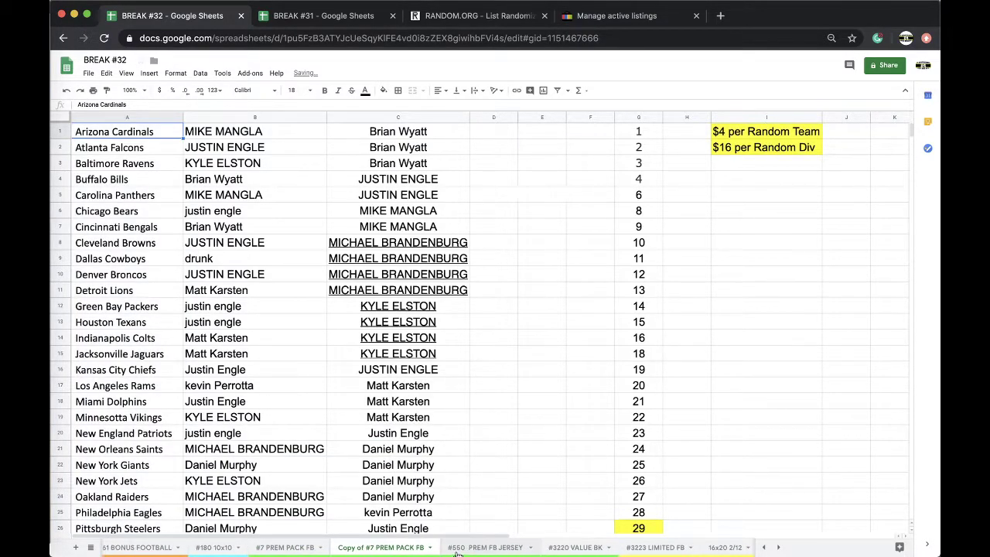
- Move the copied sheet to after 16x20 2/12, and the #18 Premium HK Jersey sheet to just before 16x20 2/12
left_click_drag(446, 545, 534, 555)
left_click(456, 550)
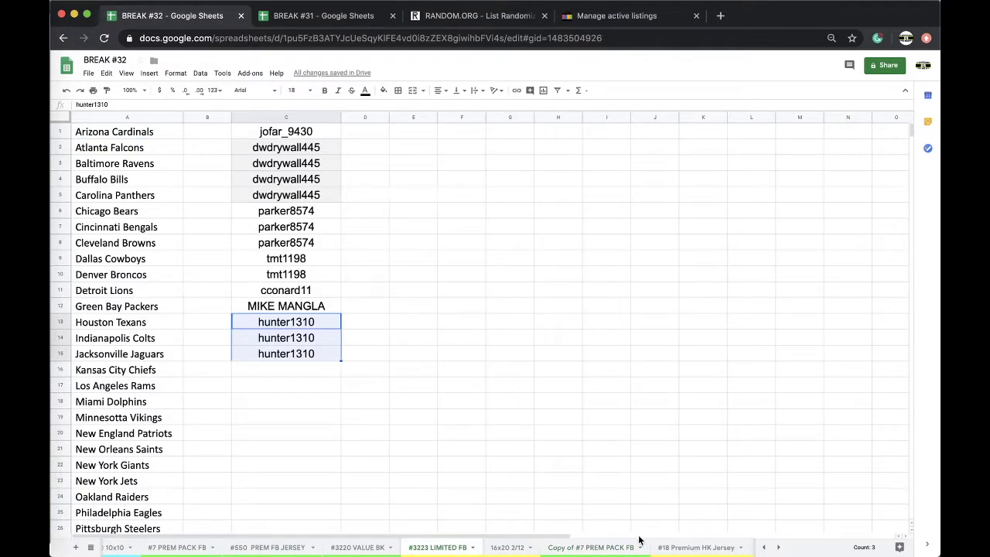
left_click(677, 548)
left_click_drag(677, 548, 506, 545)
- Rename the copied sheet as #8 PREM PACK FB
left_click(662, 548)
double_click(662, 548)
left_click(686, 547)
left_click_drag(686, 550, 634, 549)
type("#8")
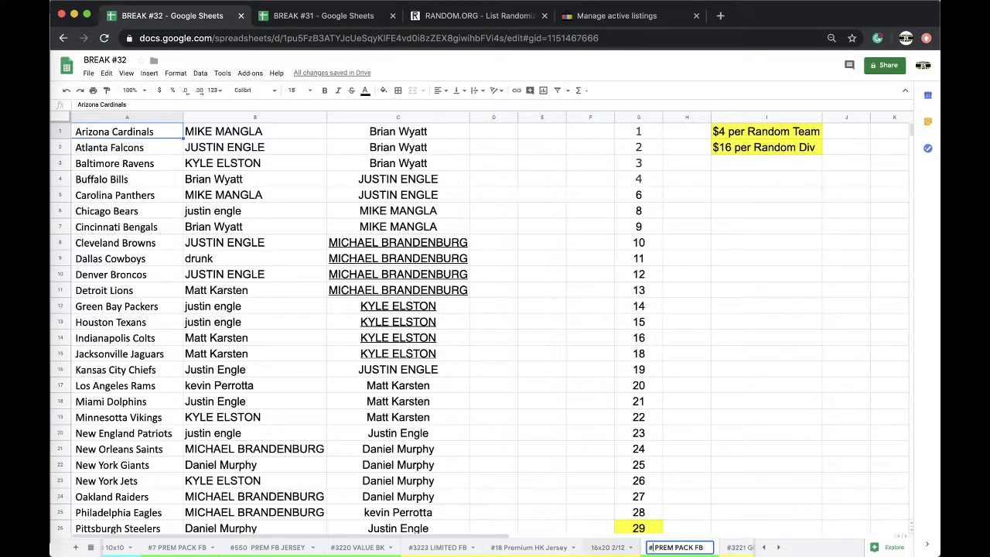
left_click(723, 493)
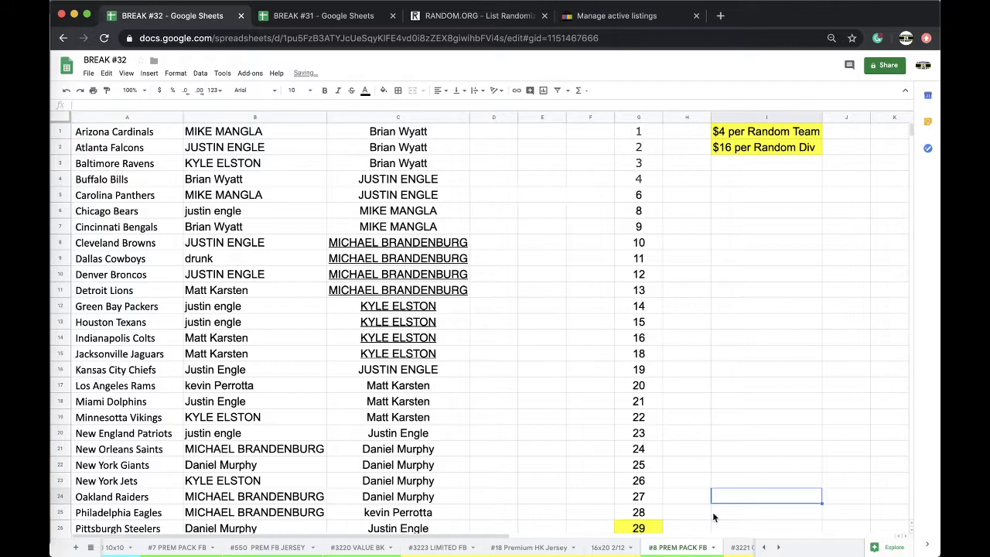
- Change the tab color of the #8 PREM PACK FB sheet to yellow
right_click(687, 547)
mouse_move(674, 443)
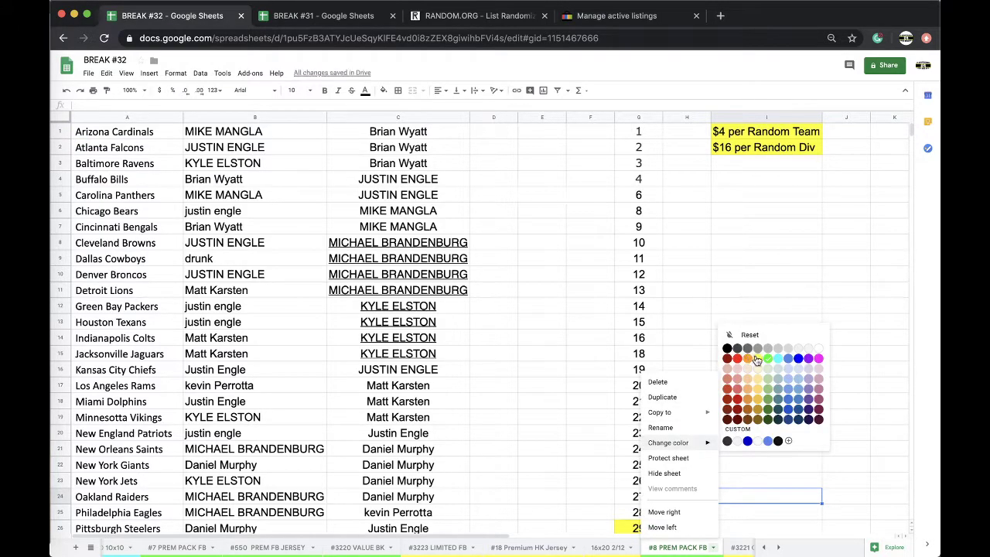
left_click(758, 360)
- Clear all names from columns B and C of the #8 PREM PACK FB sheet
left_click_drag(279, 118, 386, 118)
key("Delete")
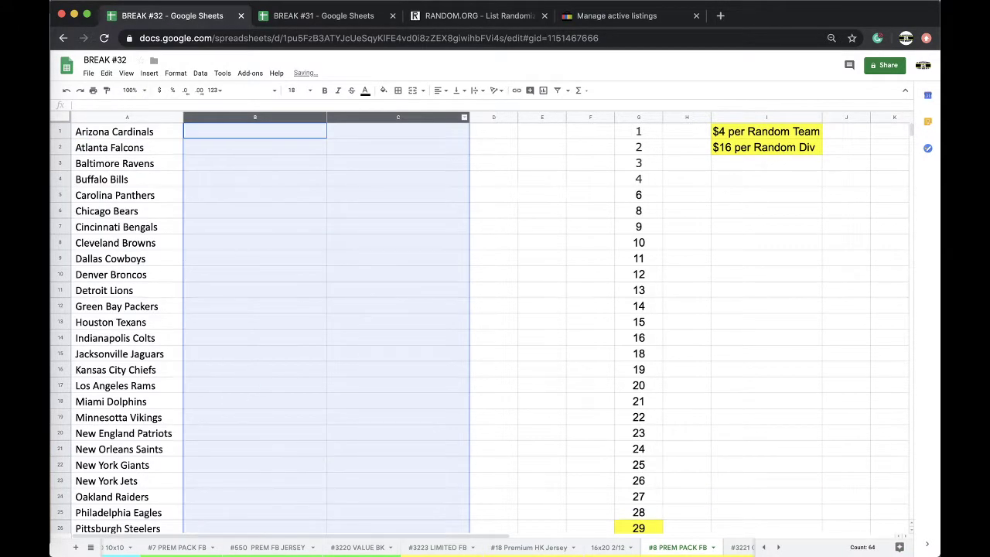
- Remove 29 from the number list in column G by moving the numbers from 30 onward up to start in row 26
scroll(618, 348, "down", 4)
mouse_move(639, 367)
left_mouse_down()
mouse_move(639, 474)
mouse_move(635, 373)
left_mouse_up()
scroll(637, 356, "up", 5)
left_click_drag(639, 235, 639, 224)
- Return to the #7 PREM PACK FB sheet
scroll(496, 547, "left", 5)
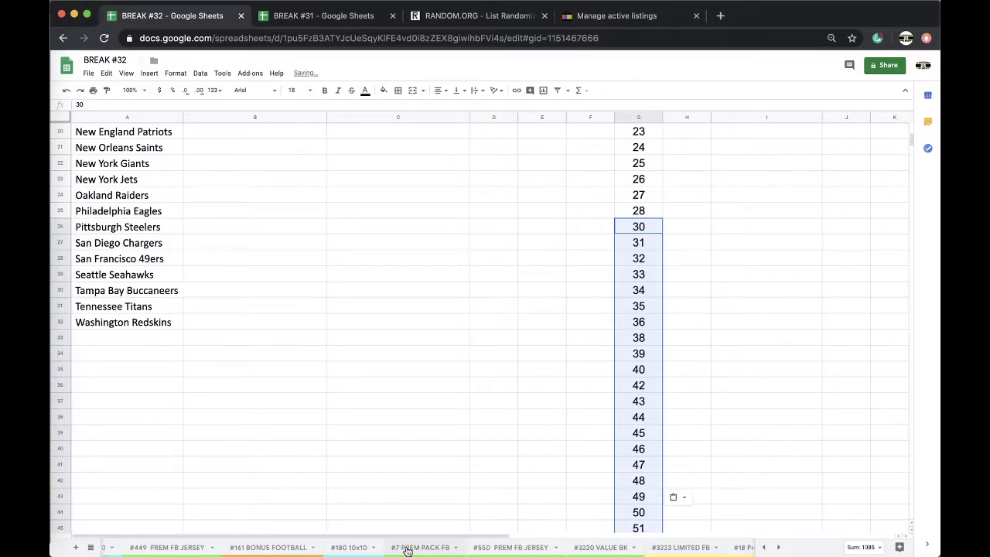
left_click(417, 546)
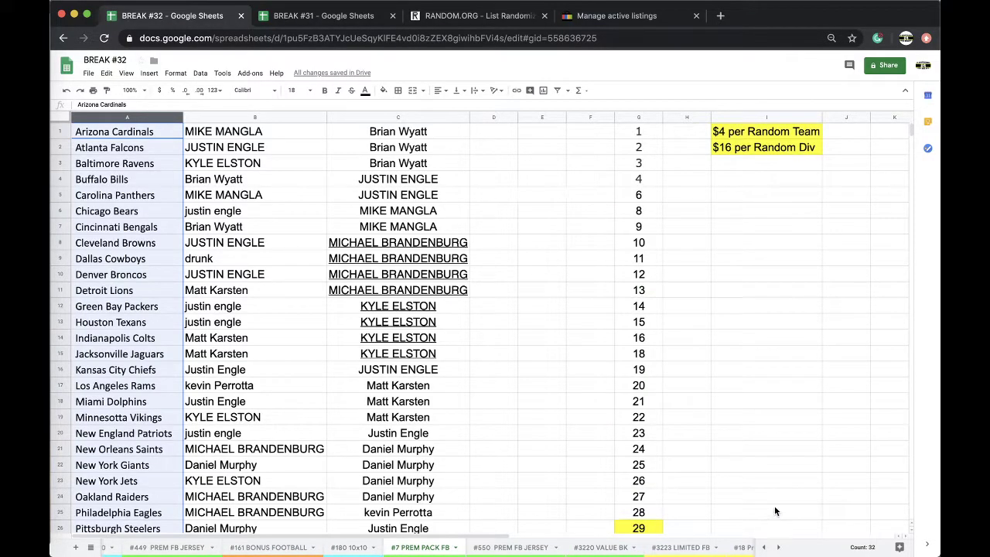